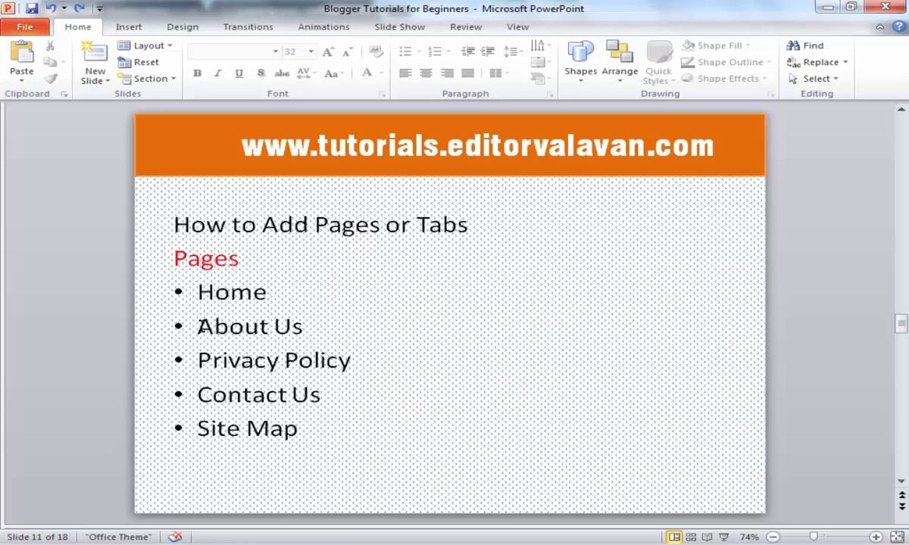
# Copy "About Us" from the PowerPoint slide and use it as the title of the new Blogger page.
pyautogui.moveTo(200, 326); pyautogui.dragTo(302, 326)
pyautogui.hotkey('ctrl', 'c')
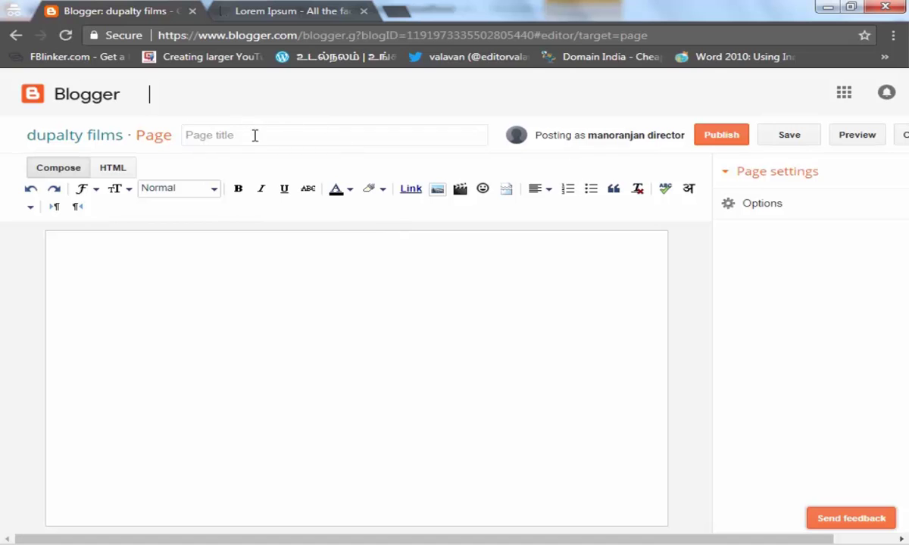
pyautogui.click(255, 135)
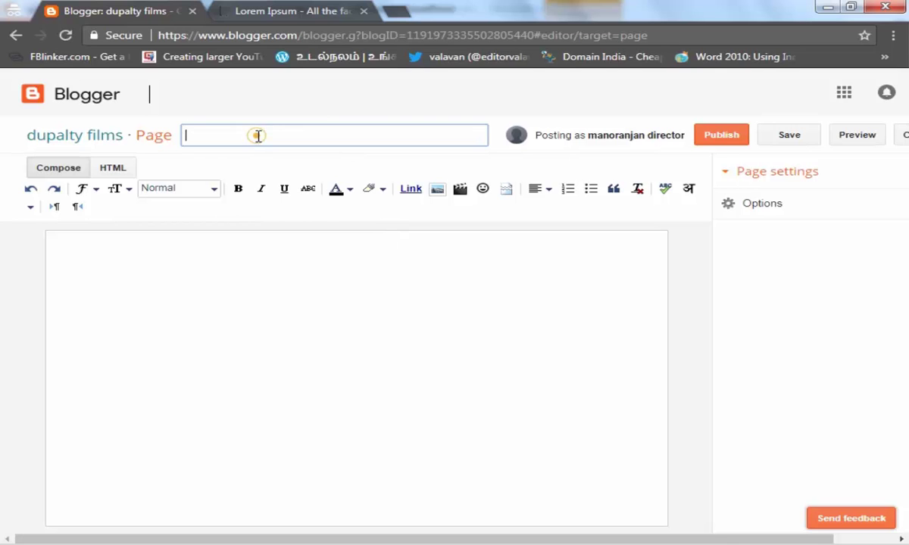
pyautogui.hotkey('ctrl', 'v')
# Fill the About Us page body with the "What is Lorem Ipsum?" paragraph from lipsum.com and publish the page.
pyautogui.click(149, 286)
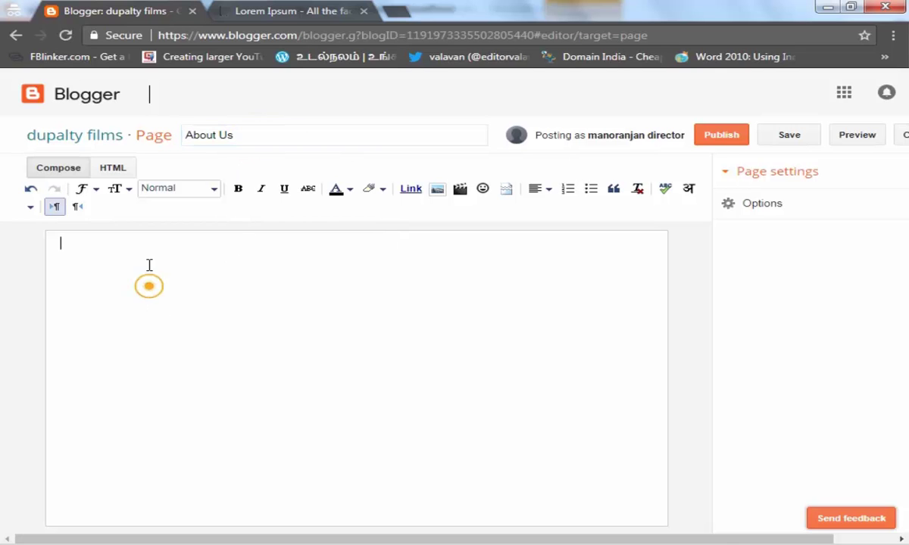
pyautogui.click(326, 11)
pyautogui.rightClick(219, 246)
pyautogui.click(237, 258)
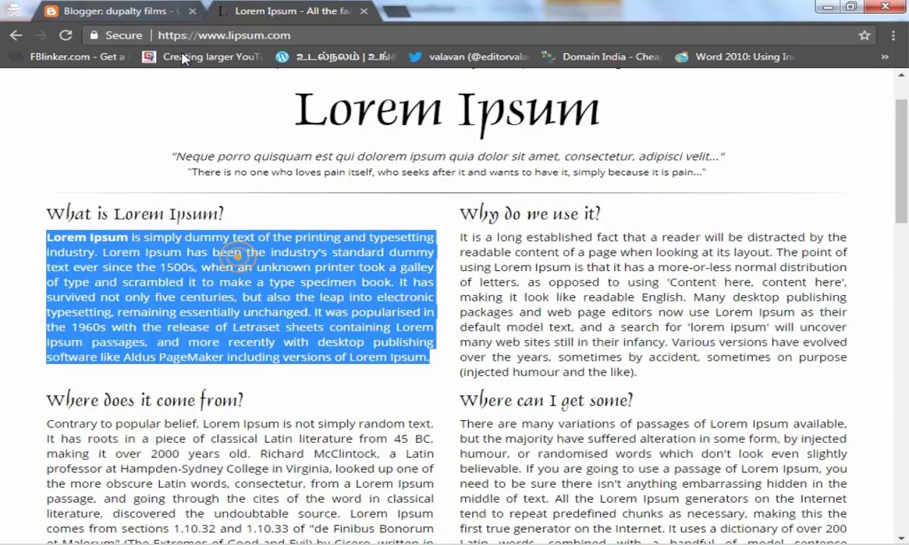
pyautogui.click(152, 12)
pyautogui.rightClick(199, 283)
pyautogui.click(246, 380)
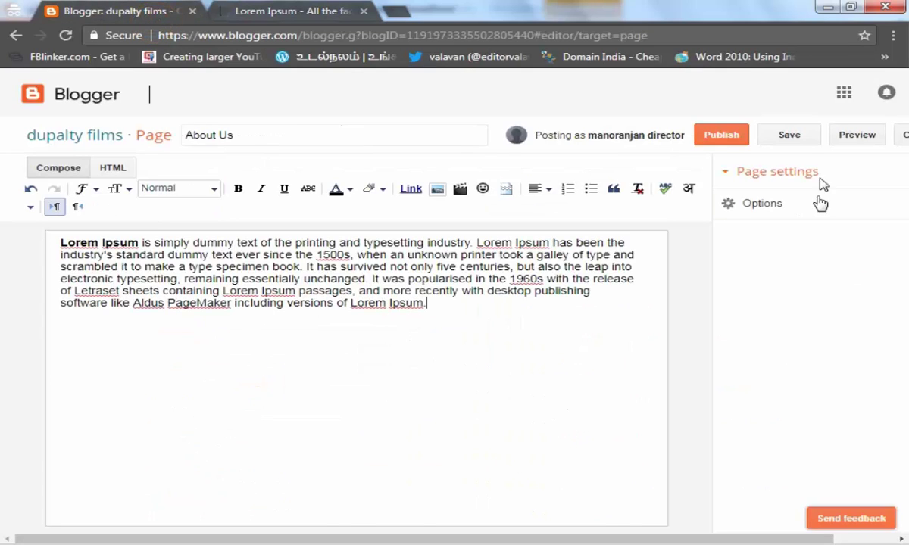
pyautogui.click(718, 139)
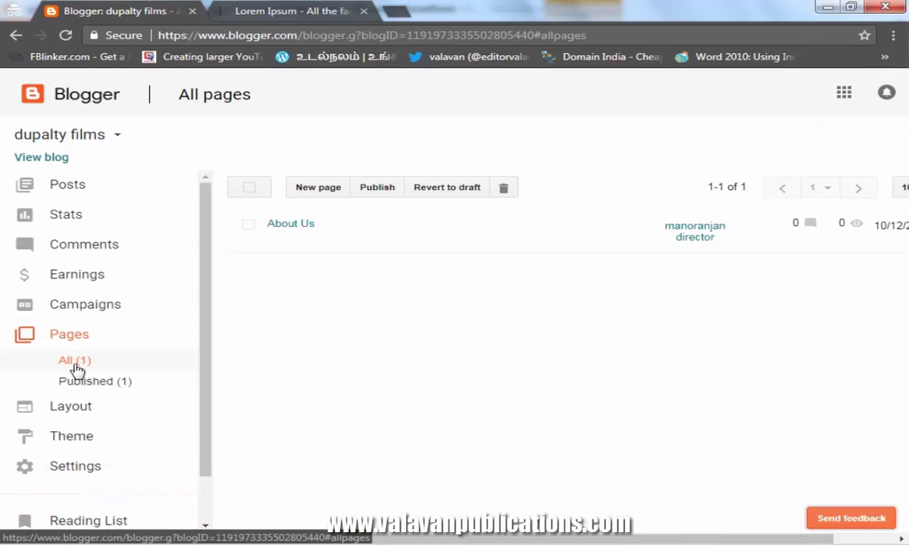
# Create another Blogger page and title it "Privacy Policy", copied from the PowerPoint slide.
pyautogui.moveTo(331, 228)
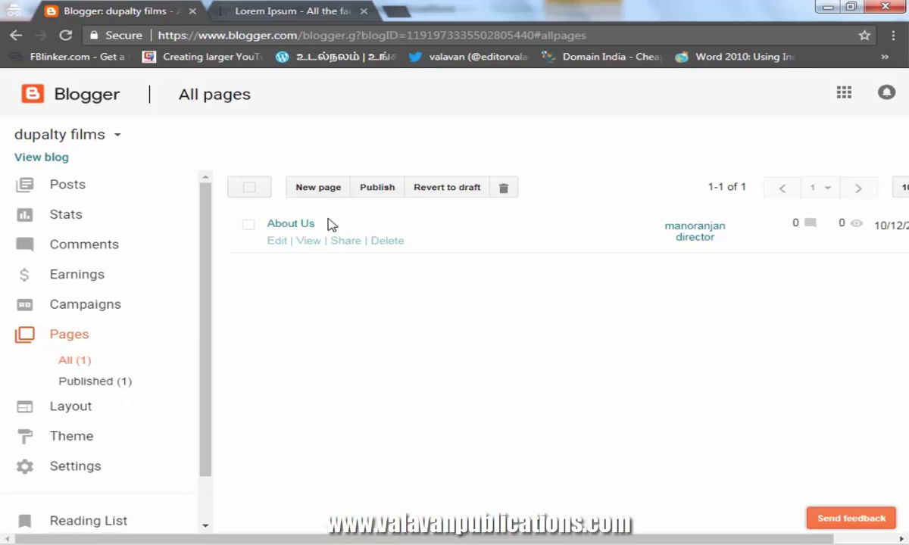
pyautogui.click(317, 189)
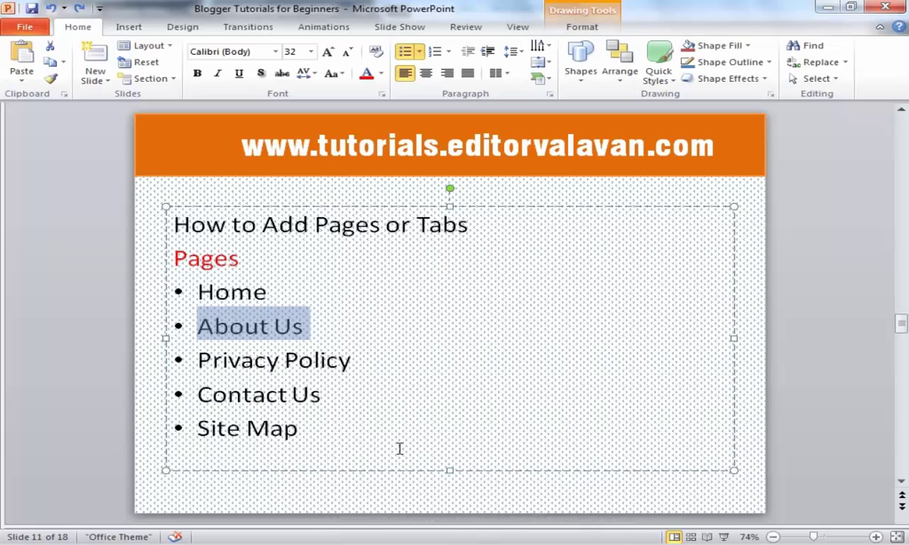
pyautogui.click(199, 359)
pyautogui.moveTo(197, 360); pyautogui.dragTo(345, 355)
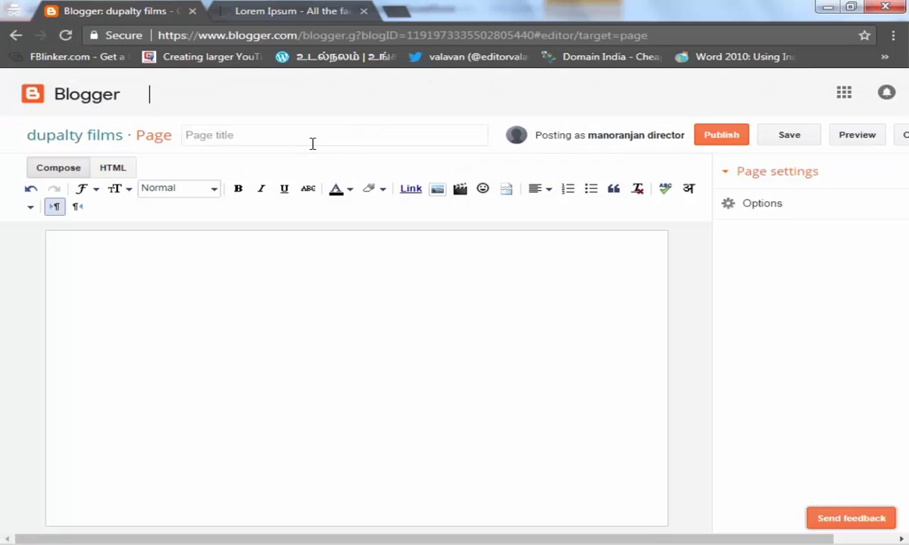
pyautogui.click(312, 143)
pyautogui.hotkey('ctrl', 'v')
# Copy the "What is Lorem Ipsum?" paragraph from lipsum.com into the Privacy Policy page body and publish the page.
pyautogui.click(245, 284)
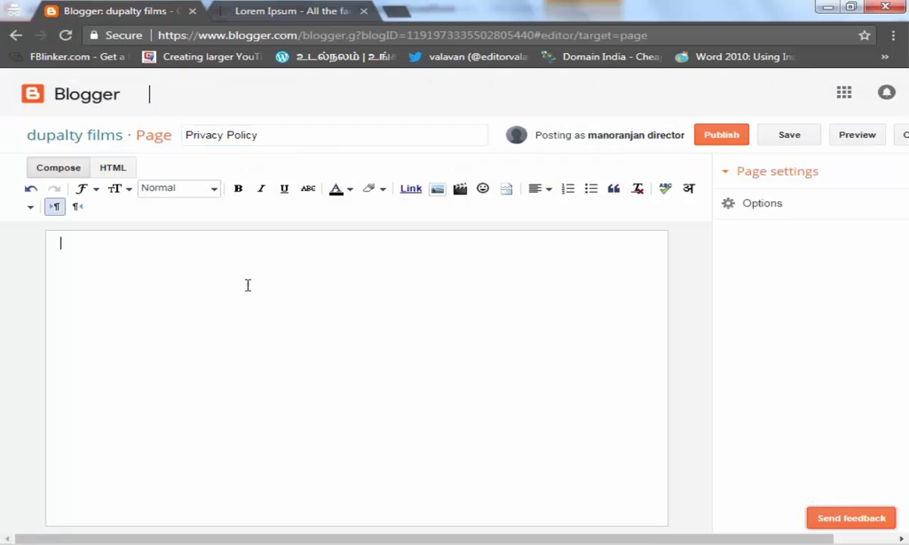
pyautogui.click(299, 11)
pyautogui.rightClick(234, 236)
pyautogui.click(268, 244)
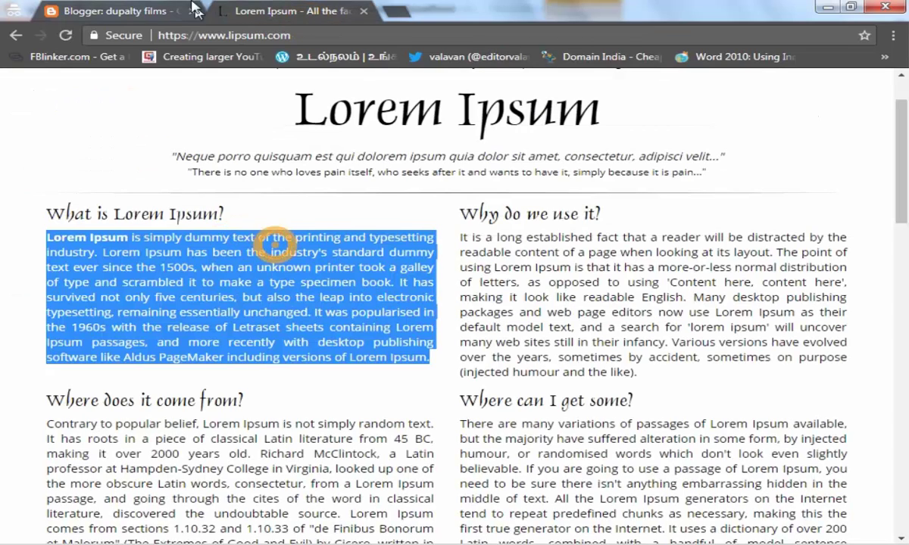
pyautogui.click(144, 11)
pyautogui.rightClick(231, 250)
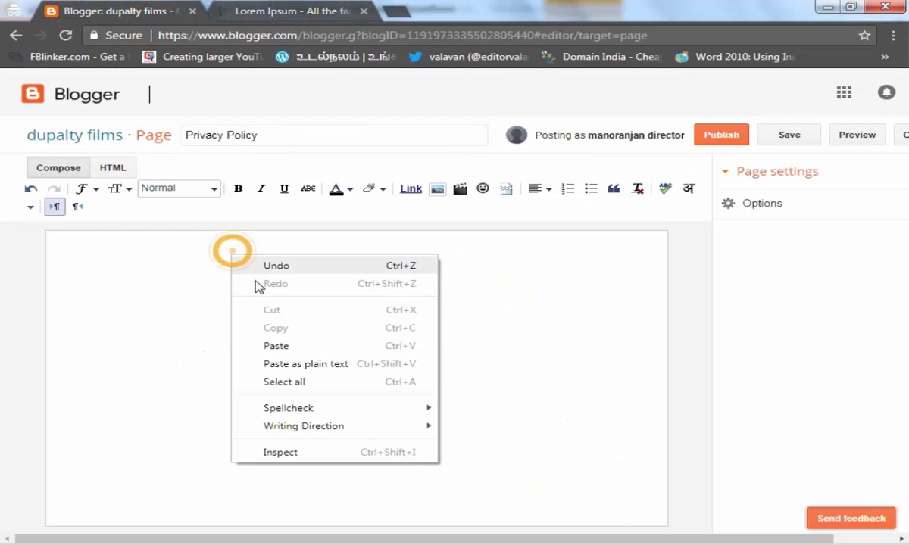
pyautogui.click(274, 345)
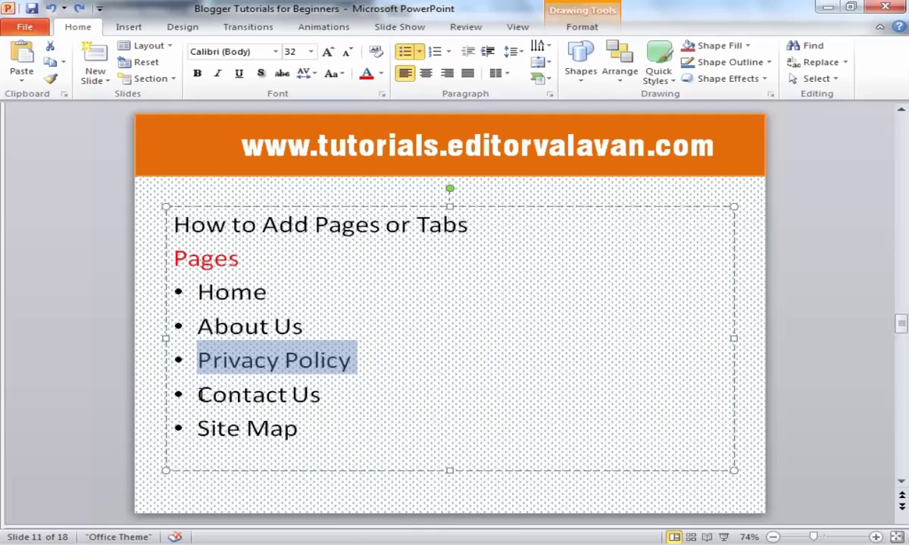
# Copy "Contact Us" from the PowerPoint slide and use it as the title of a new Blogger page.
pyautogui.moveTo(197, 395); pyautogui.dragTo(310, 395)
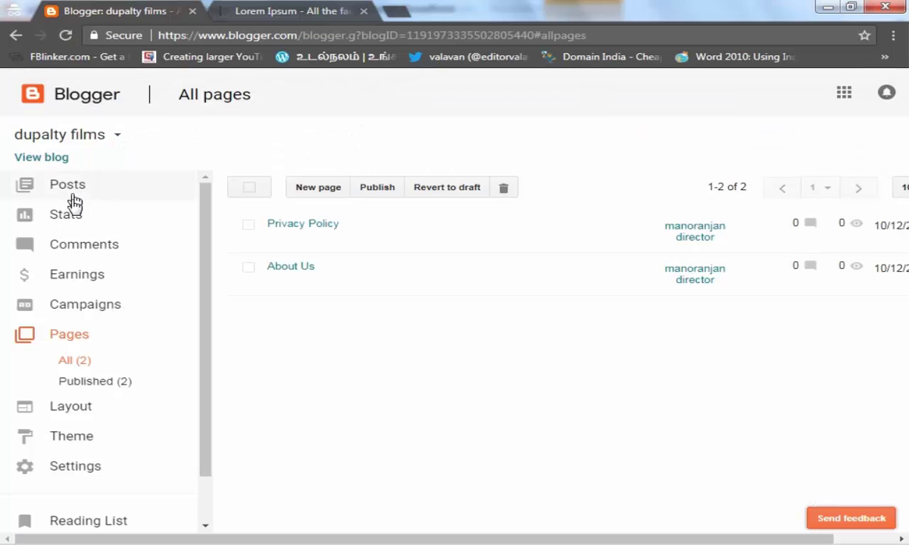
pyautogui.click(318, 189)
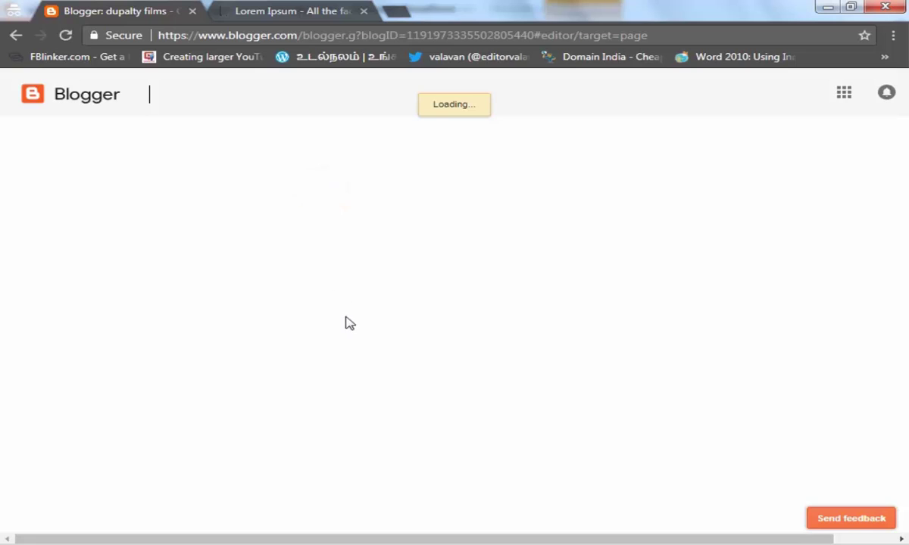
pyautogui.click(268, 135)
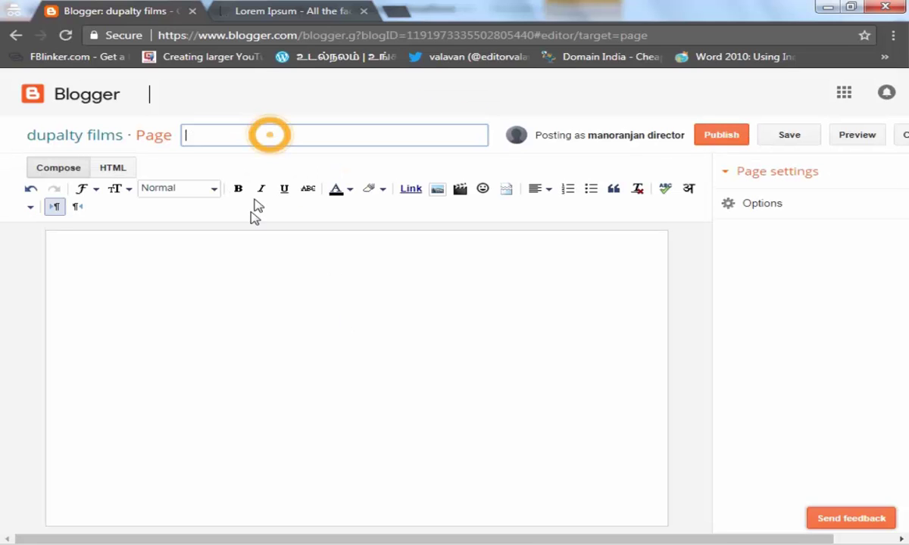
pyautogui.hotkey('ctrl', 'v')
# Paste the "What is Lorem Ipsum?" paragraph from lipsum.com as the Contact Us page content and publish the page.
pyautogui.click(209, 284)
pyautogui.click(280, 10)
pyautogui.rightClick(227, 254)
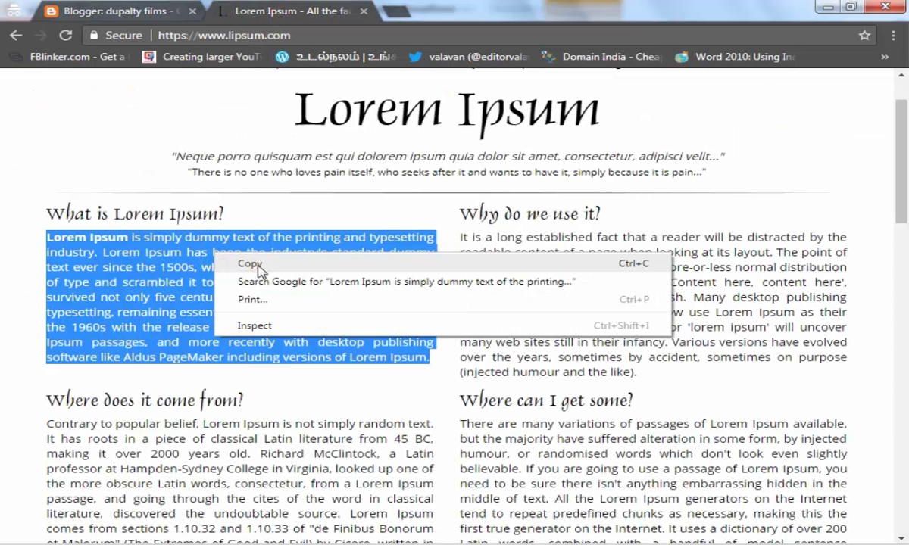
pyautogui.click(246, 261)
pyautogui.click(160, 20)
pyautogui.rightClick(204, 300)
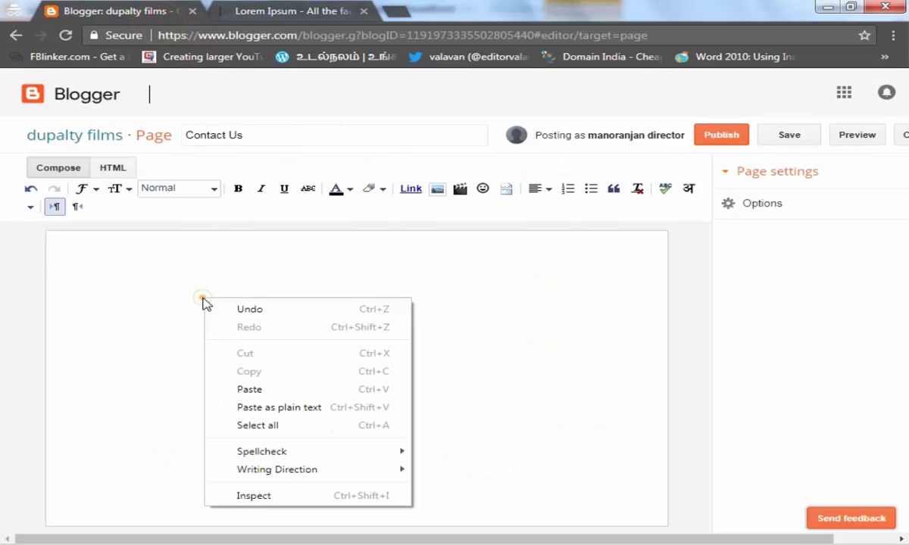
pyautogui.click(273, 388)
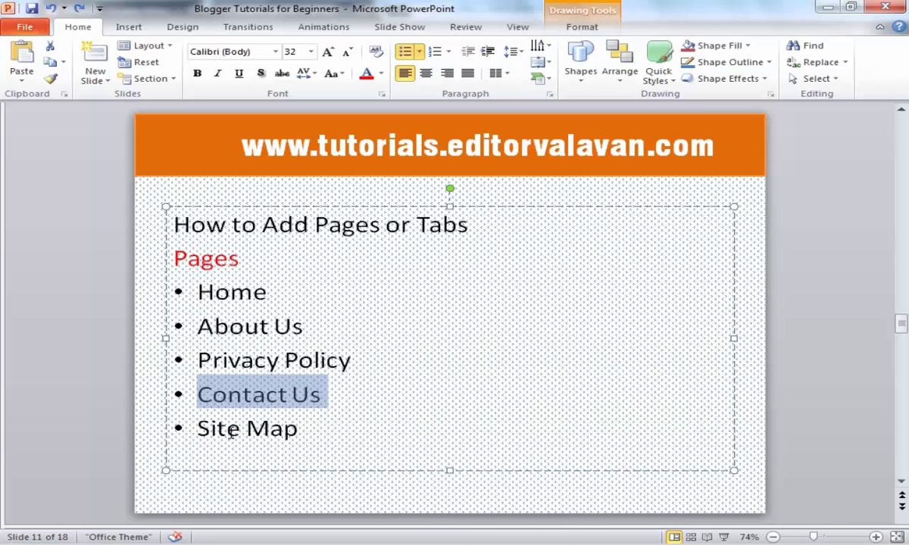
# Copy "Site Map" from the PowerPoint slide and use it as the title of a new Blogger page.
pyautogui.tripleClick(196, 429)
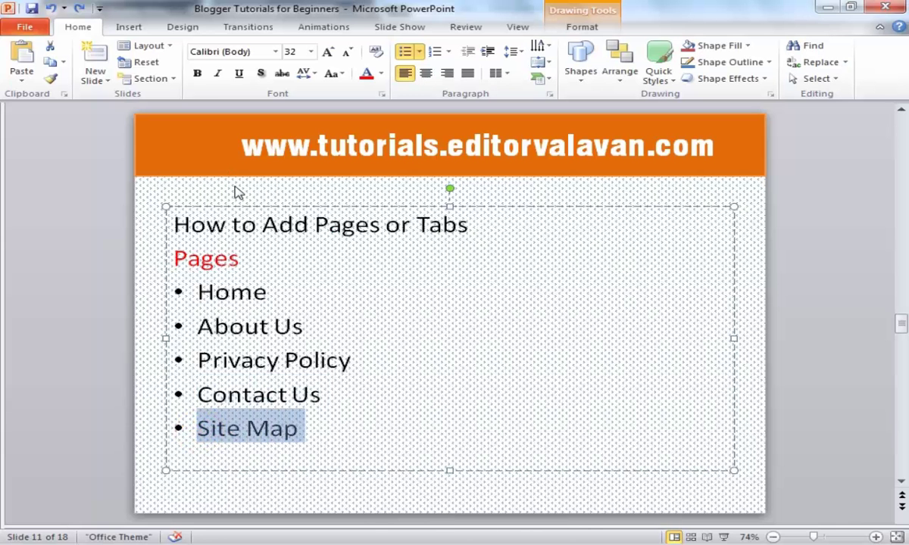
pyautogui.hotkey('alt', 'Tab')
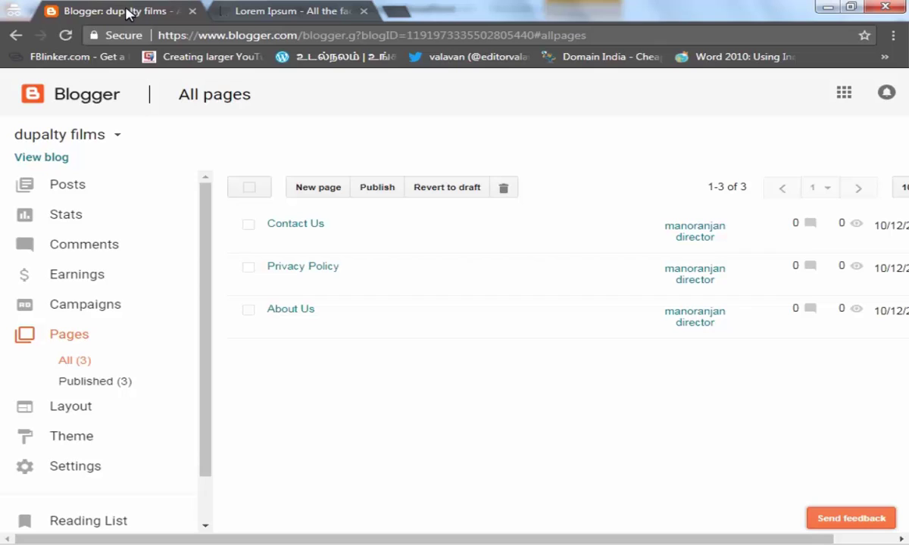
pyautogui.click(312, 194)
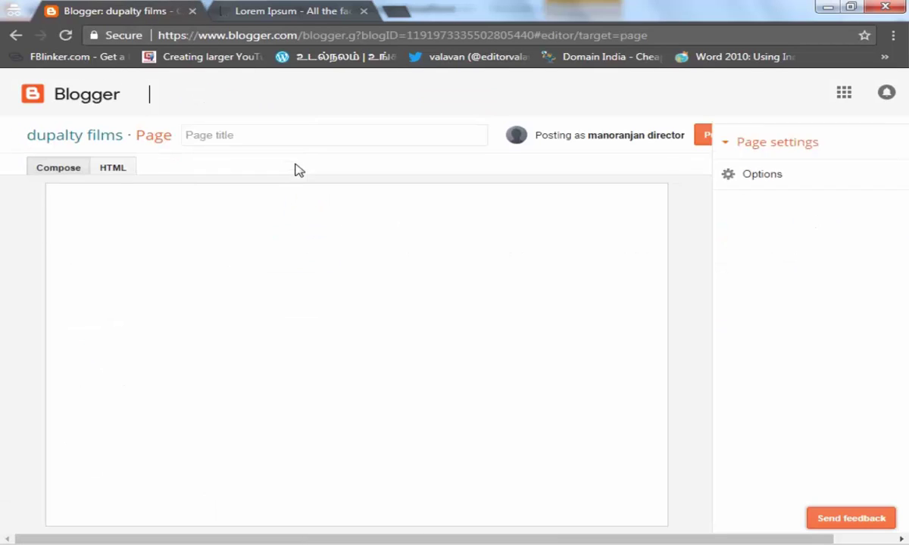
pyautogui.click(294, 136)
pyautogui.hotkey('ctrl', 'v')
# Insert the "What is Lorem Ipsum?" paragraph from lipsum.com into the Site Map page body and publish the page.
pyautogui.click(294, 14)
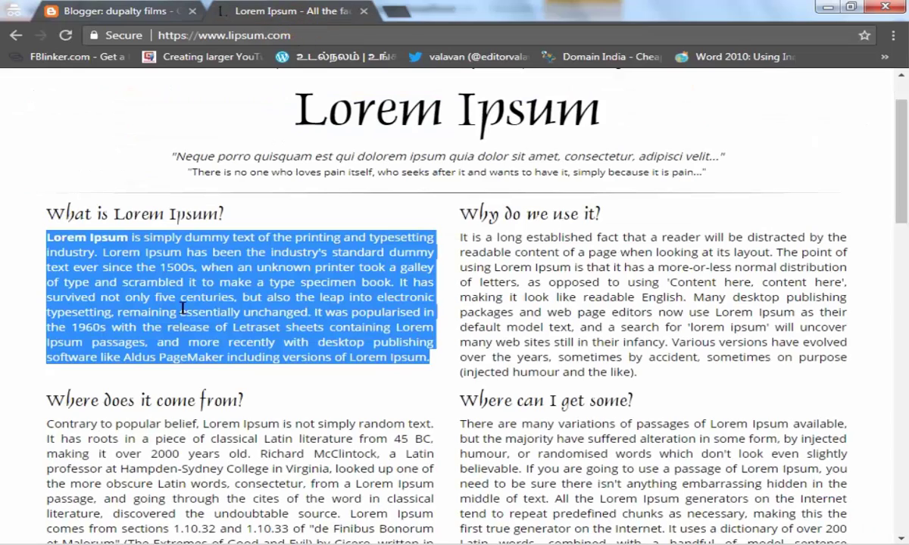
pyautogui.rightClick(171, 296)
pyautogui.click(212, 318)
pyautogui.click(125, 10)
pyautogui.click(180, 284)
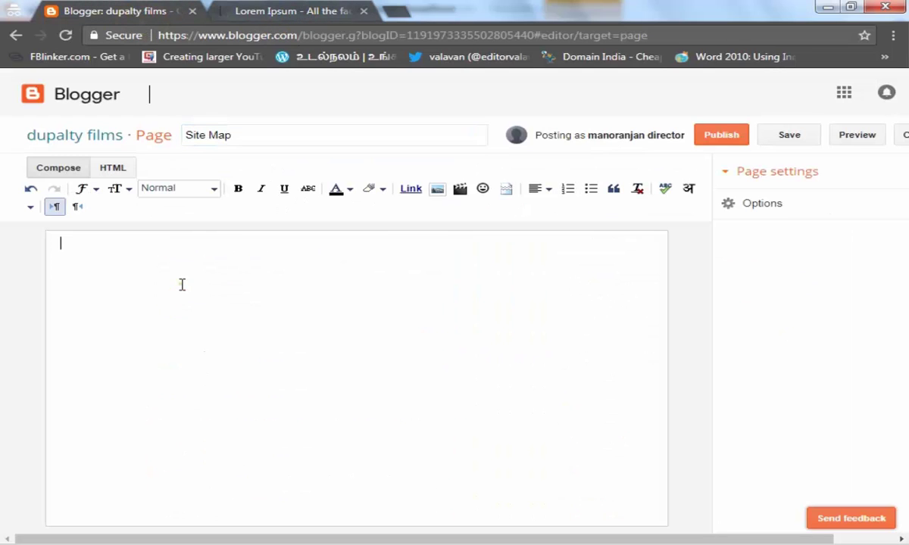
pyautogui.rightClick(183, 286)
pyautogui.click(217, 320)
pyautogui.click(243, 374)
pyautogui.click(308, 356)
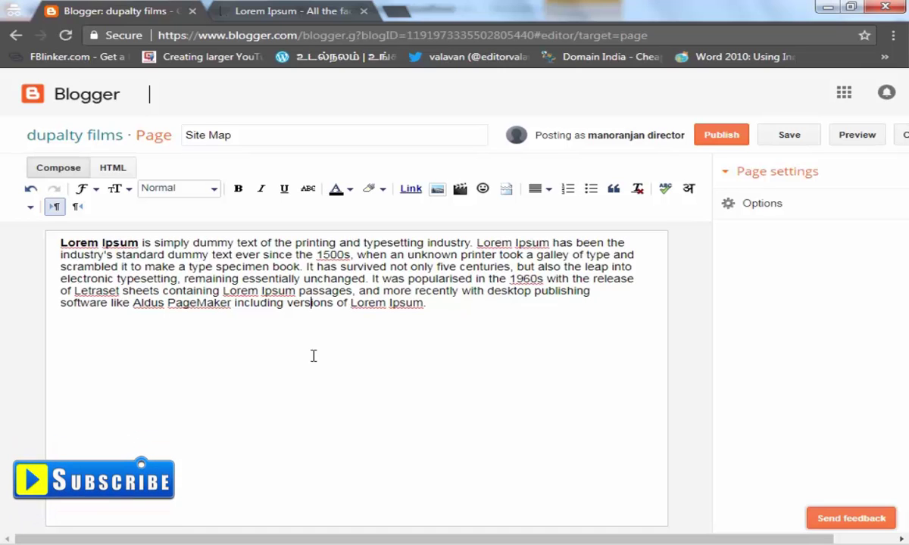
pyautogui.click(721, 136)
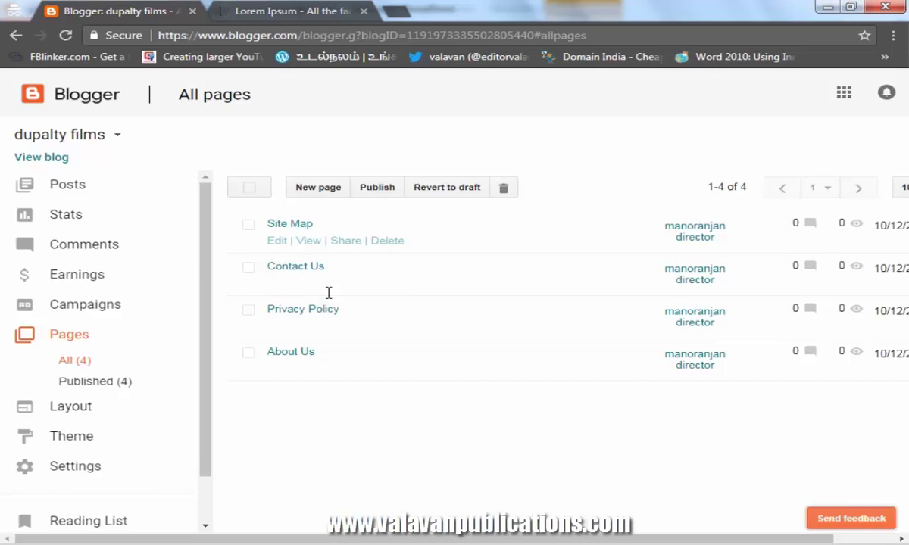
# View the live dupalty films blog and compare its home page with the list of published pages.
pyautogui.click(329, 413)
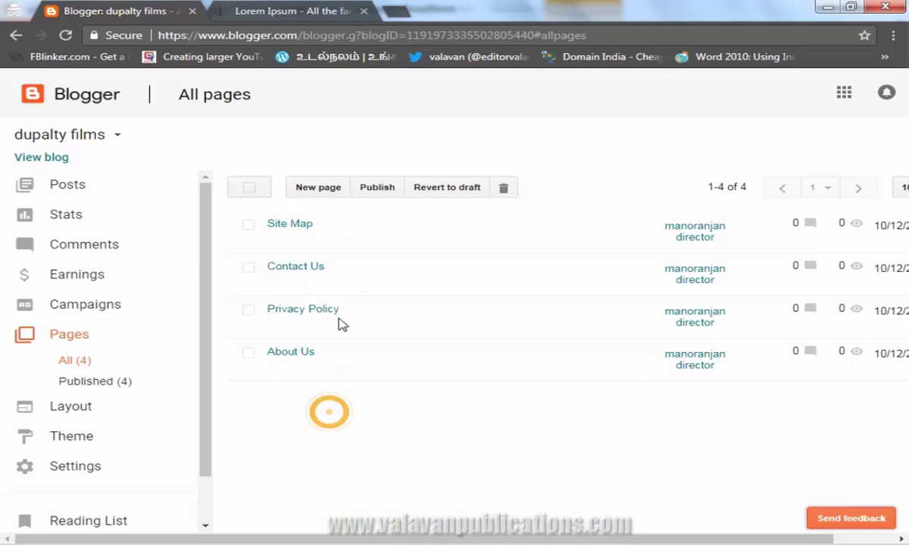
pyautogui.click(48, 159)
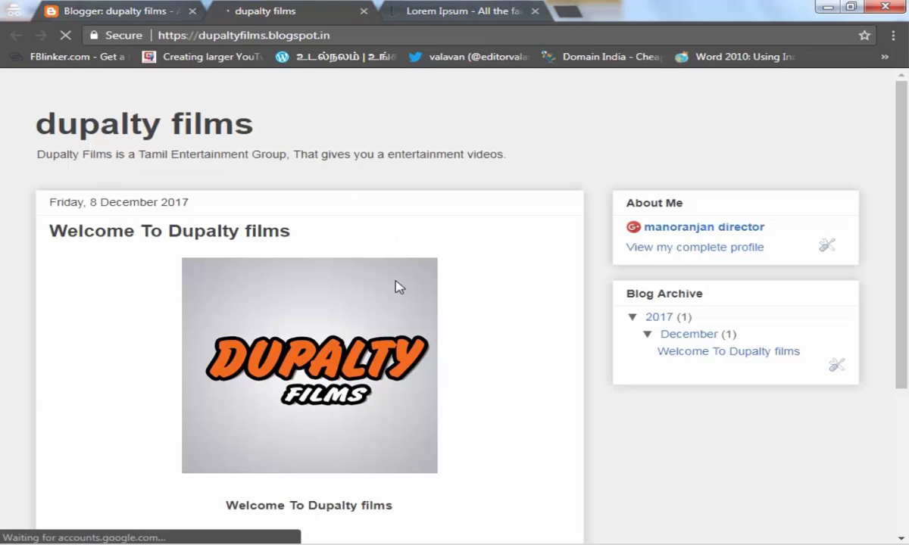
pyautogui.scroll(-3, 733, 272)
pyautogui.scroll(2, 734, 272)
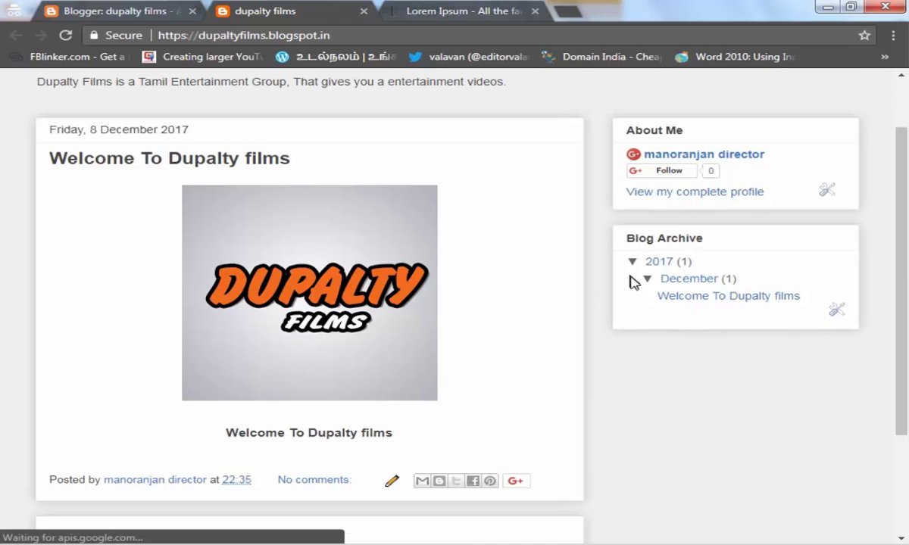
pyautogui.scroll(-2, 216, 364)
pyautogui.scroll(3, 328, 346)
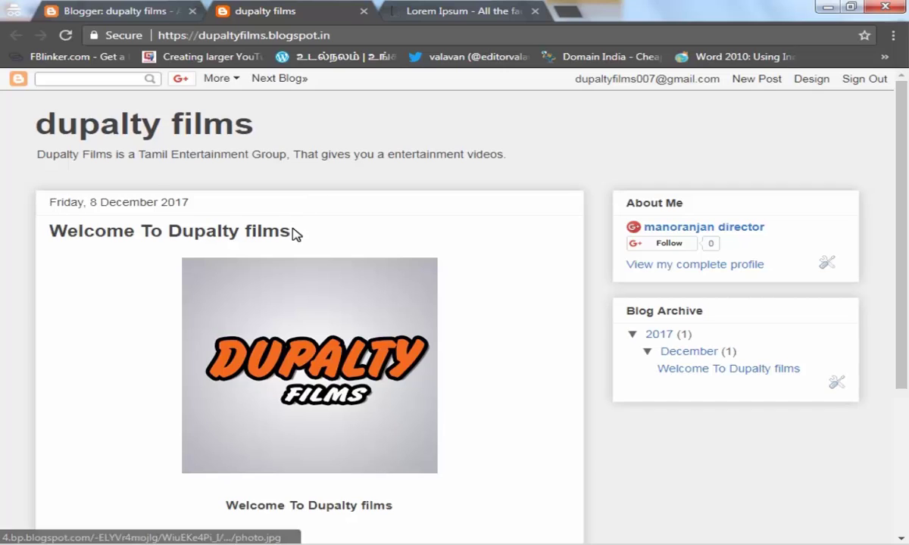
pyautogui.click(133, 9)
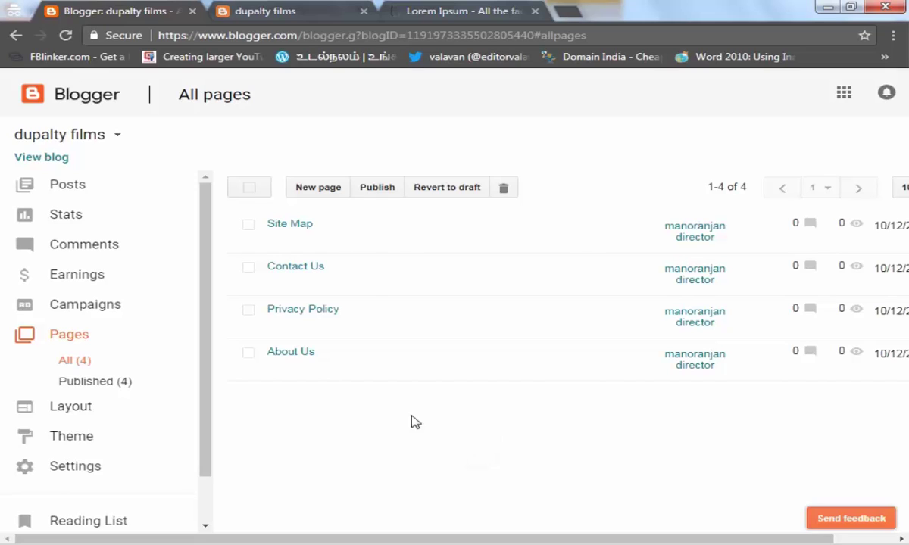
pyautogui.moveTo(380, 306)
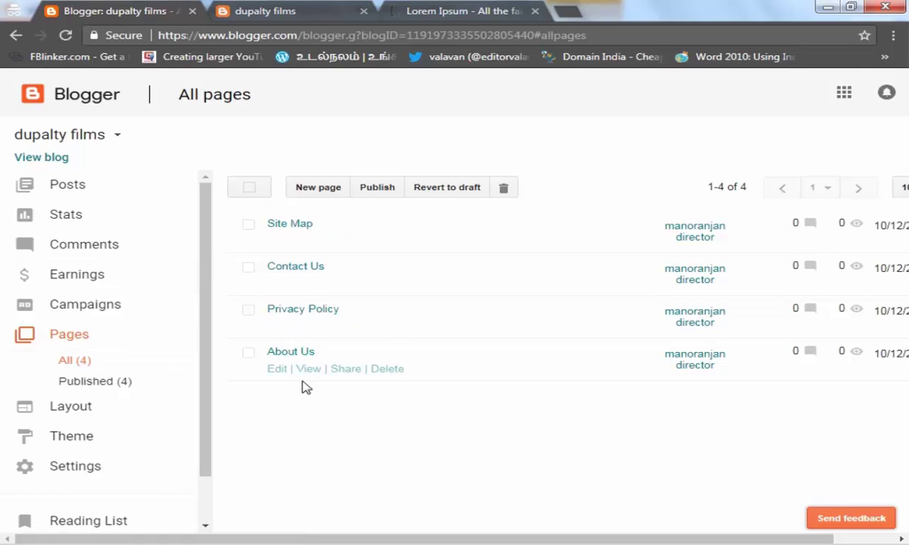
pyautogui.click(295, 21)
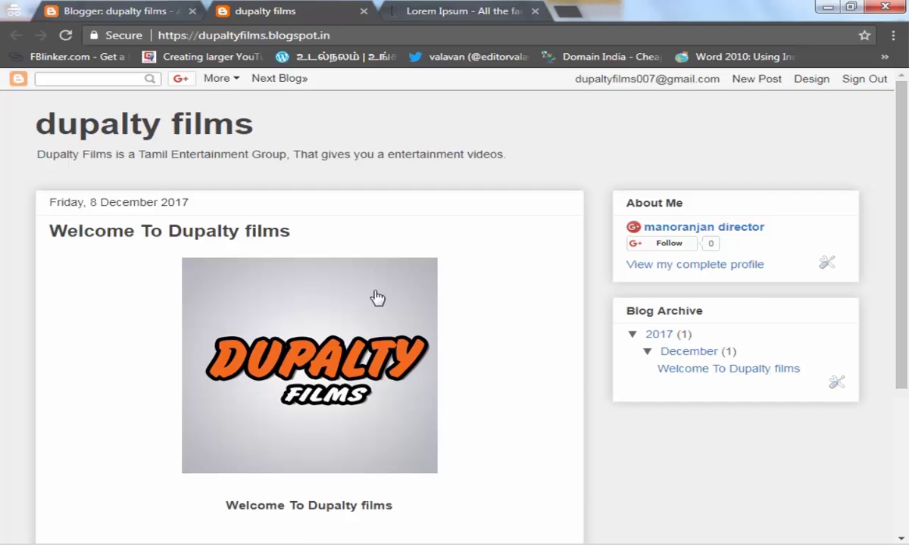
# Return to the blog's Blogger dashboard and open its Layout settings.
pyautogui.click(119, 12)
pyautogui.scroll(-1, 75, 409)
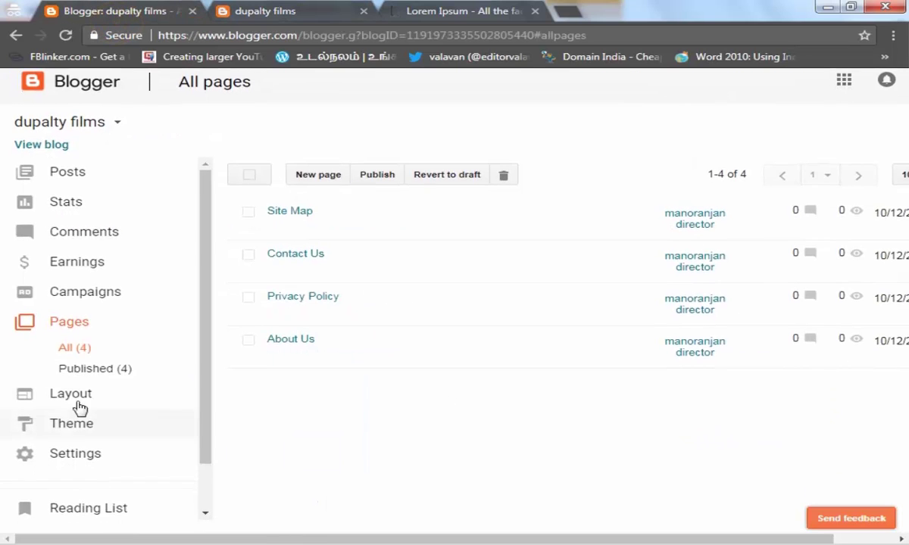
pyautogui.click(79, 399)
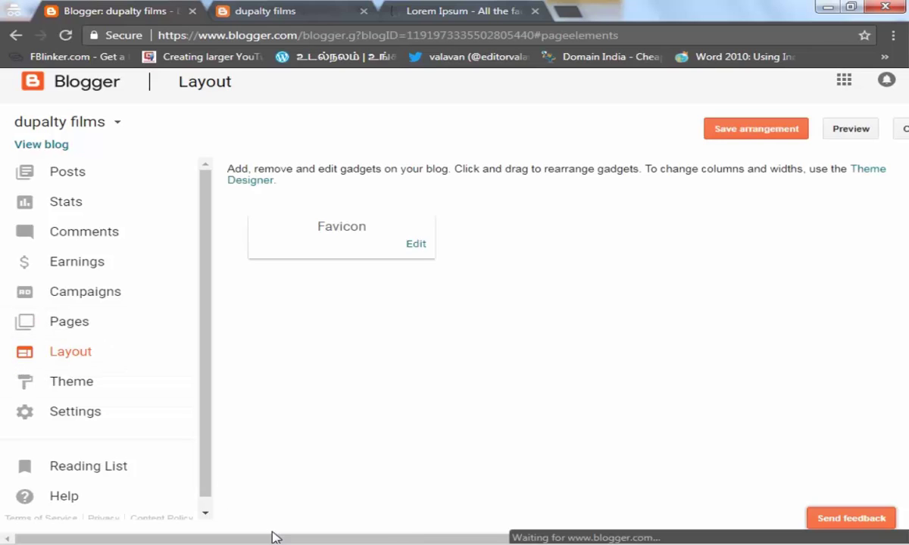
# Add a Pages gadget to the Cross-column section of the blog layout.
pyautogui.moveTo(264, 539); pyautogui.dragTo(385, 541)
pyautogui.scroll(-3, 627, 426)
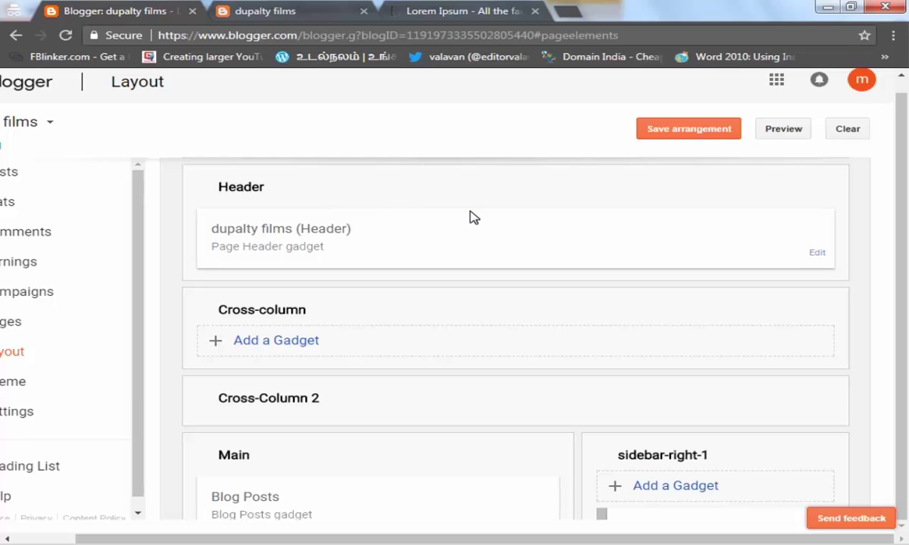
pyautogui.click(295, 342)
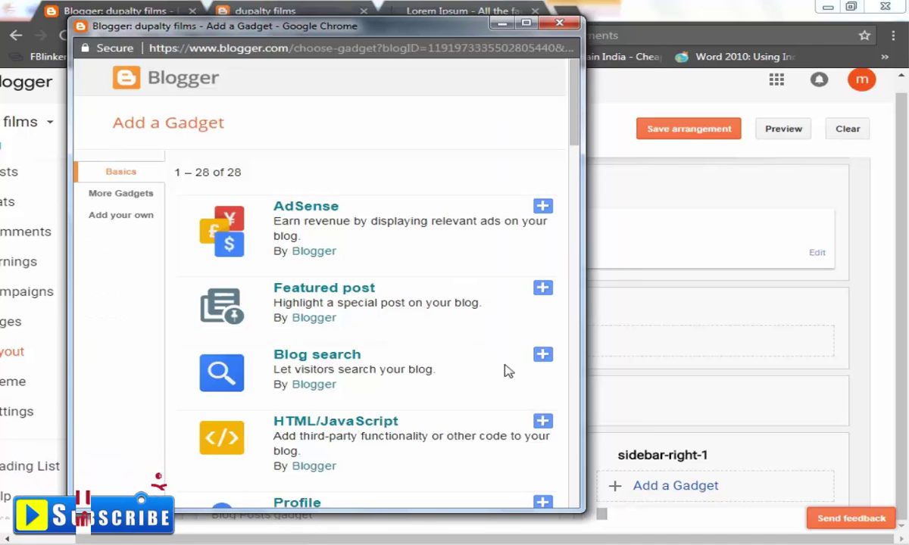
pyautogui.scroll(-3, 492, 356)
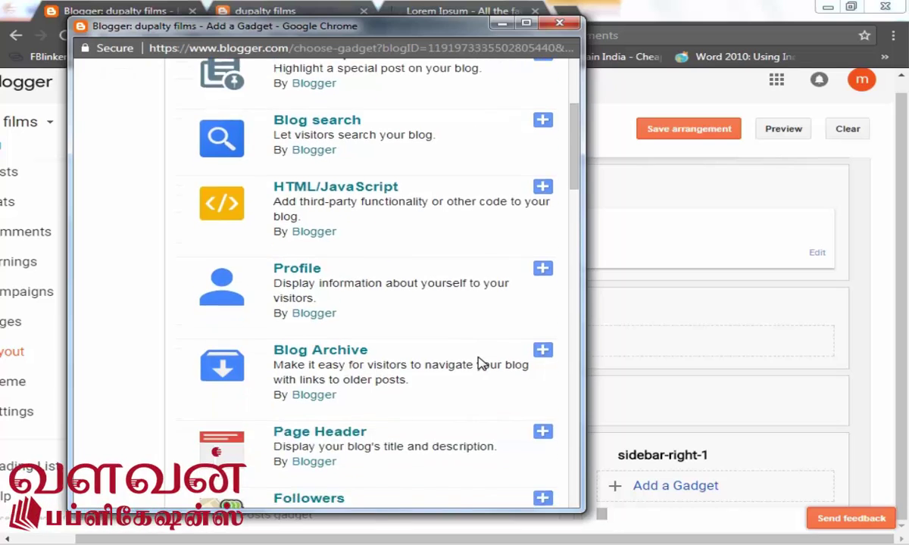
pyautogui.scroll(-1, 472, 303)
pyautogui.scroll(-3, 466, 352)
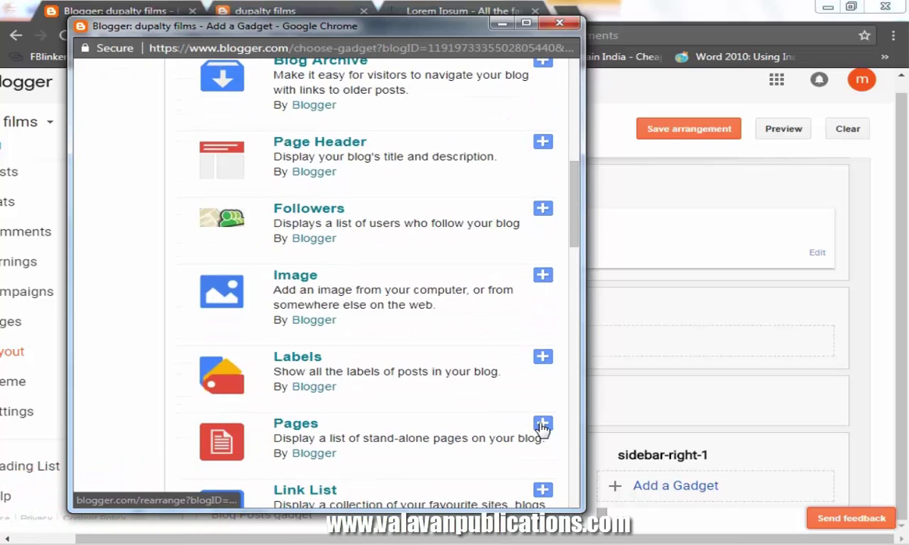
pyautogui.click(541, 424)
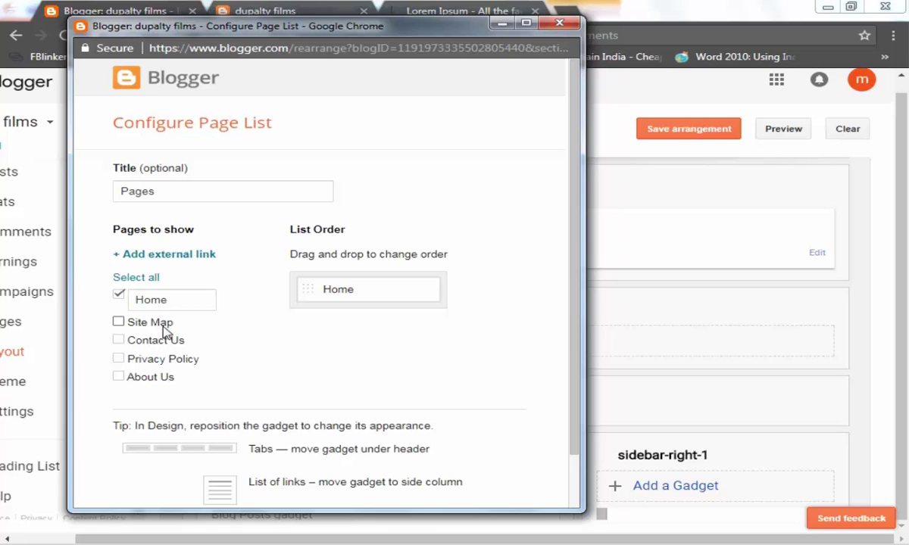
# Include the Site Map, Contact Us, Privacy Policy and About Us pages in the gadget's page list alongside Home.
pyautogui.click(119, 322)
pyautogui.click(118, 340)
pyautogui.click(118, 358)
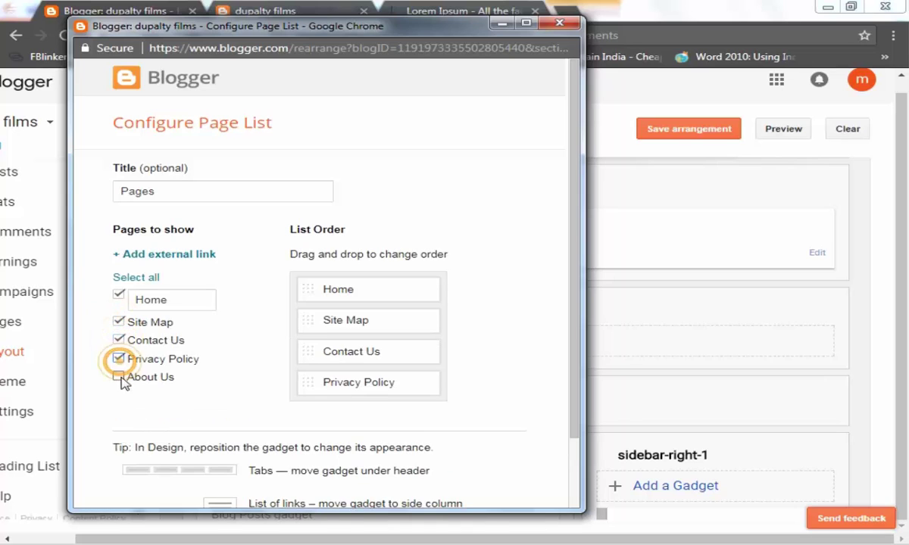
pyautogui.click(118, 377)
pyautogui.scroll(-2, 502, 331)
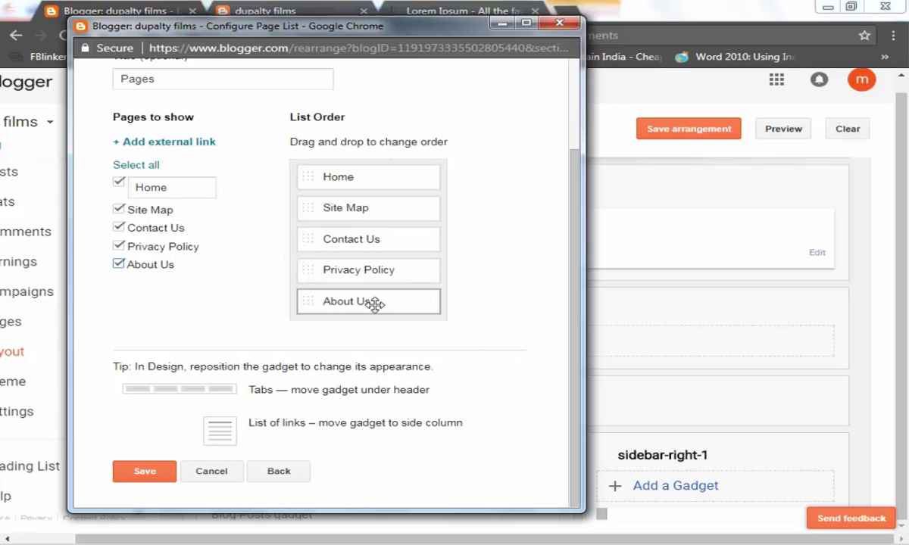
# Try to reorder the list by moving About Us up and Site Map to the end, and save the Pages gadget.
pyautogui.moveTo(375, 296); pyautogui.dragTo(386, 241)
pyautogui.moveTo(377, 309); pyautogui.dragTo(432, 189)
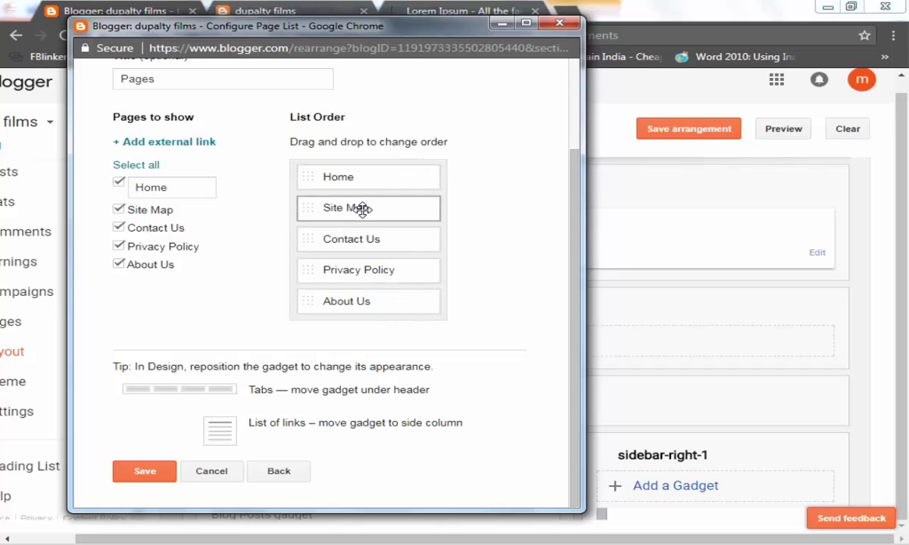
pyautogui.moveTo(362, 209); pyautogui.dragTo(355, 337)
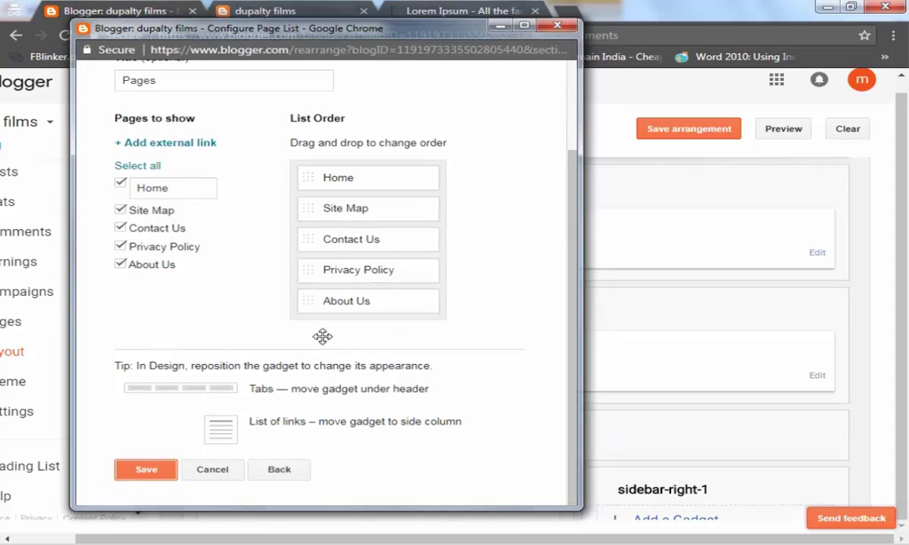
# Reorder the Pages gadget's list to Home, About Us, Contact Us, Privacy Policy, Site Map, and save the gadget and the layout arrangement.
pyautogui.click(817, 378)
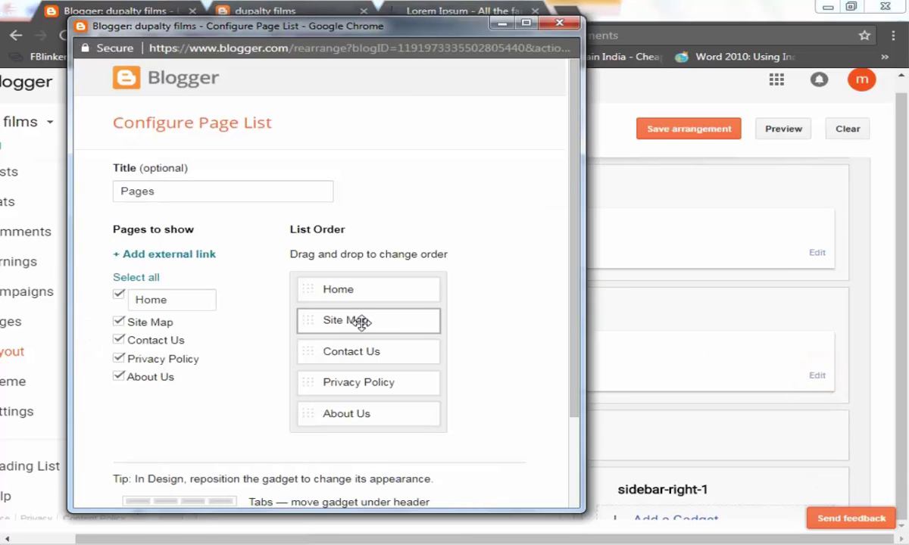
pyautogui.moveTo(367, 414); pyautogui.dragTo(310, 443)
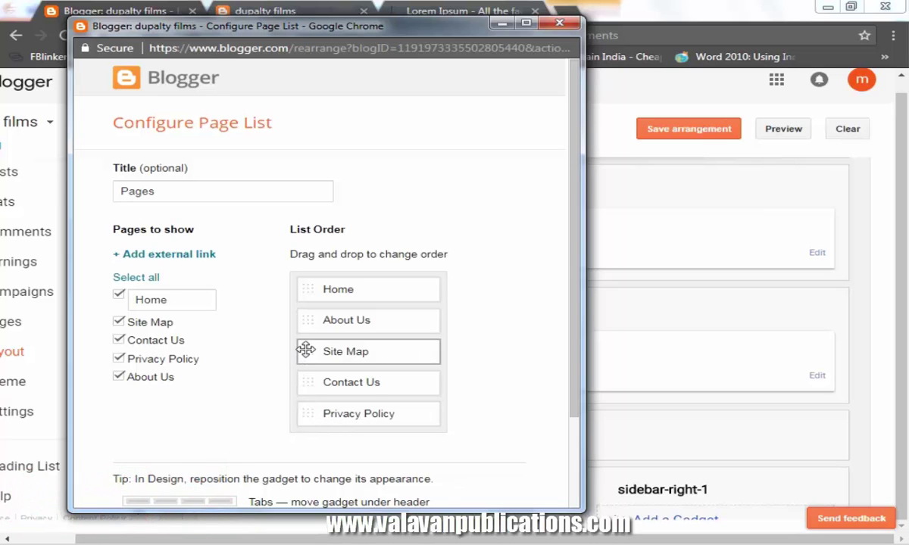
pyautogui.moveTo(305, 349); pyautogui.dragTo(306, 414)
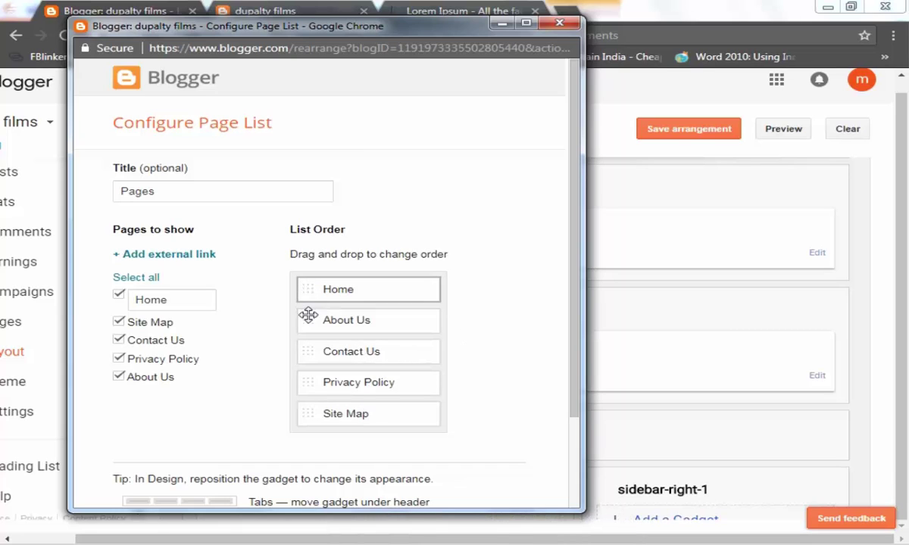
pyautogui.scroll(-3, 429, 321)
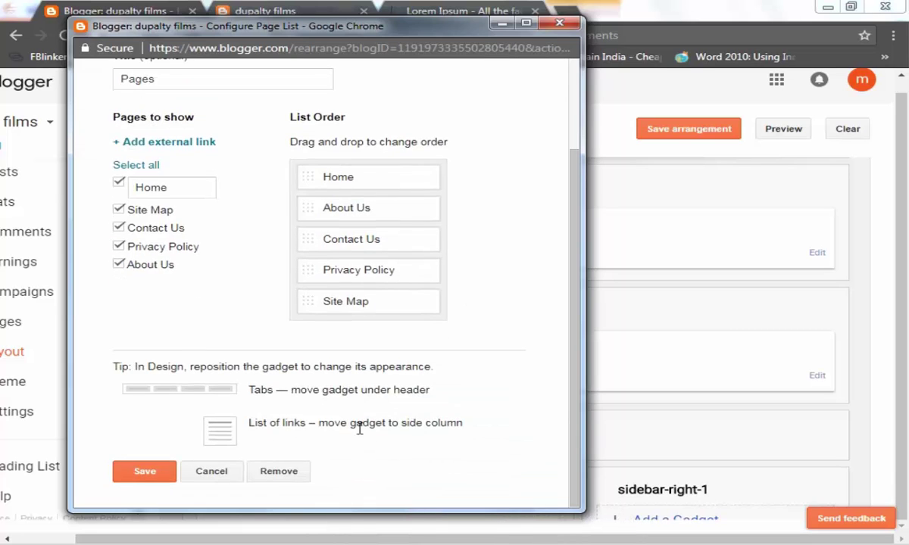
pyautogui.click(173, 466)
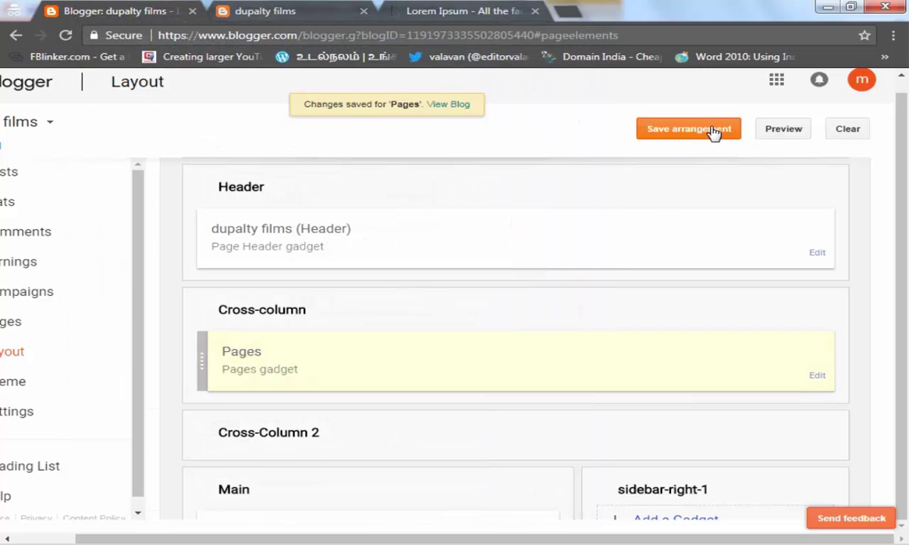
pyautogui.click(673, 129)
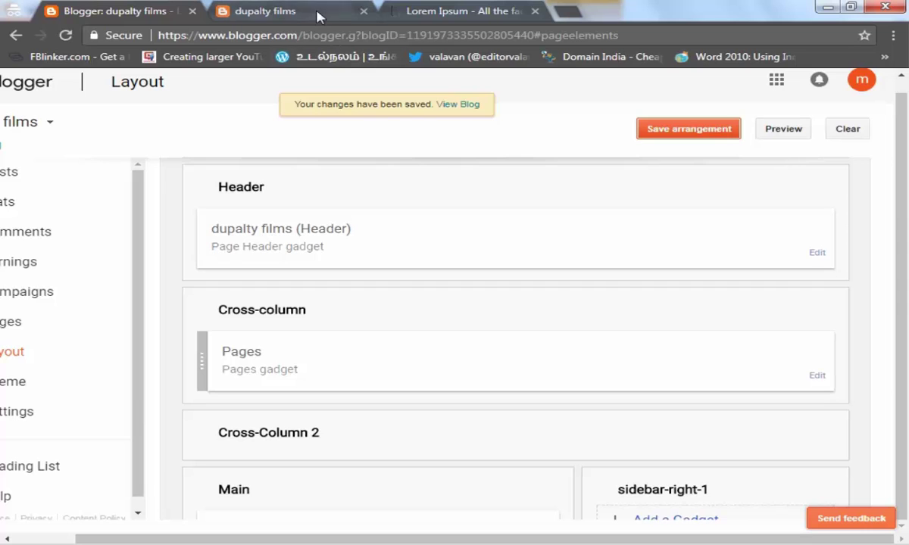
# View the updated live blog, close its outdated browser tab, and check the page links on the home page.
pyautogui.click(470, 108)
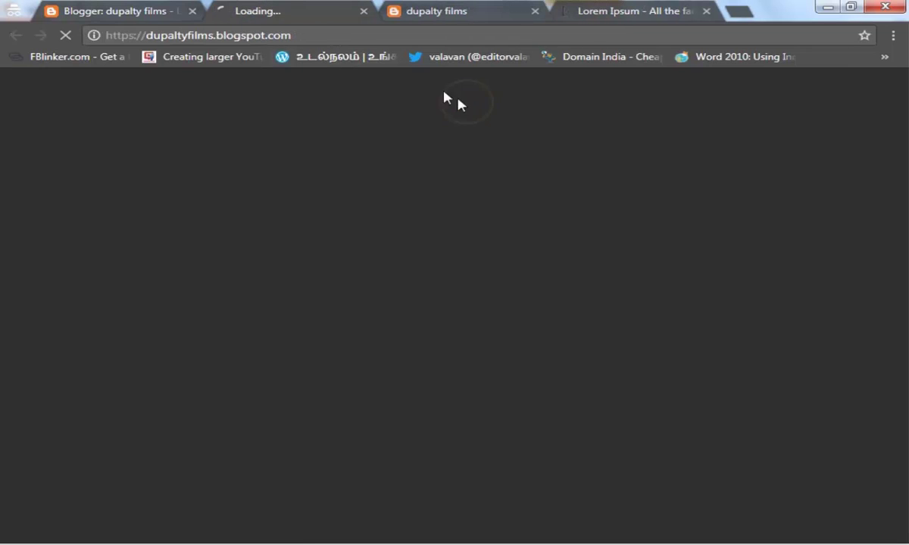
pyautogui.click(534, 12)
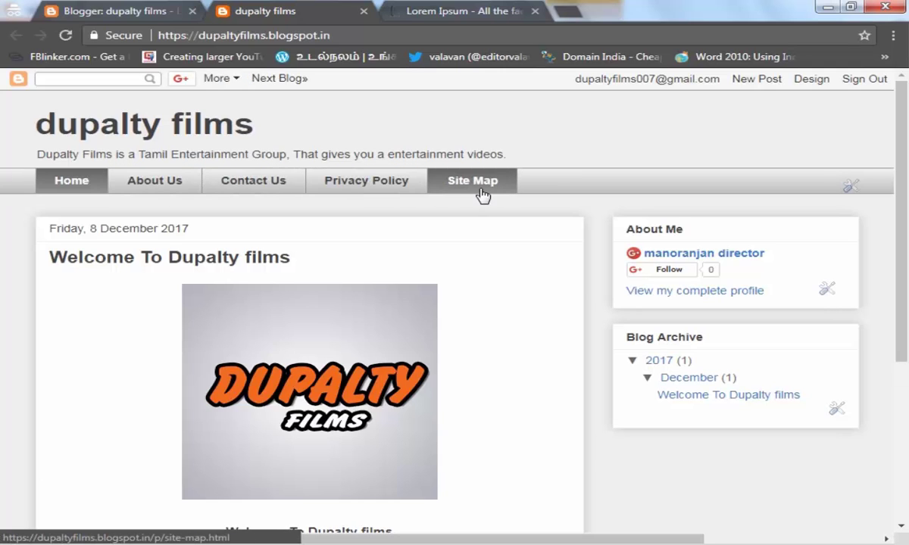
pyautogui.scroll(-1, 456, 253)
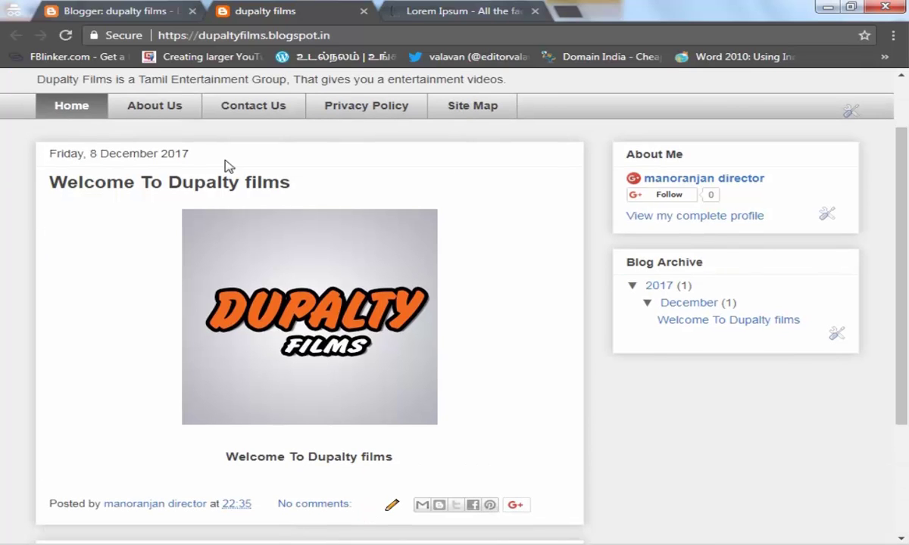
# Open the About Us and Contact Us pages from the live blog's navigation bar and examine their content.
pyautogui.click(155, 110)
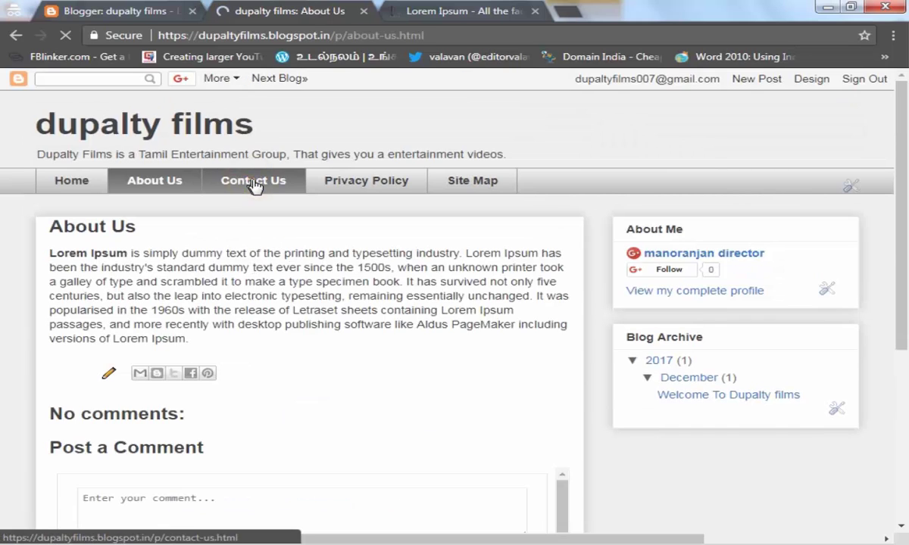
pyautogui.click(255, 184)
pyautogui.scroll(-2, 314, 300)
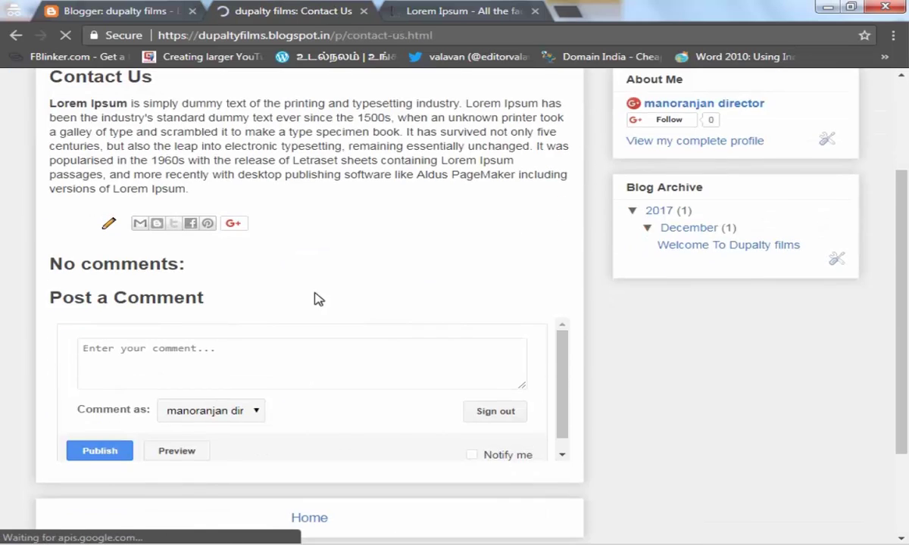
pyautogui.scroll(2, 334, 295)
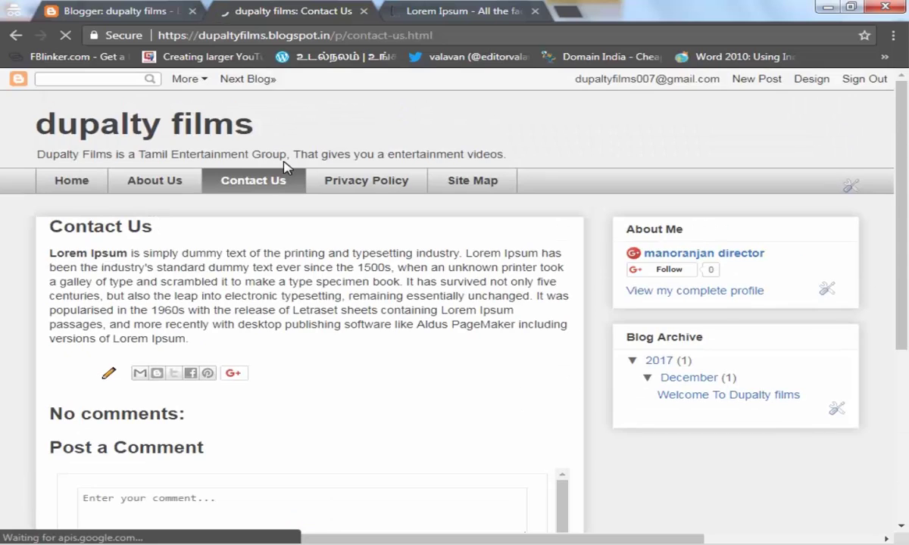